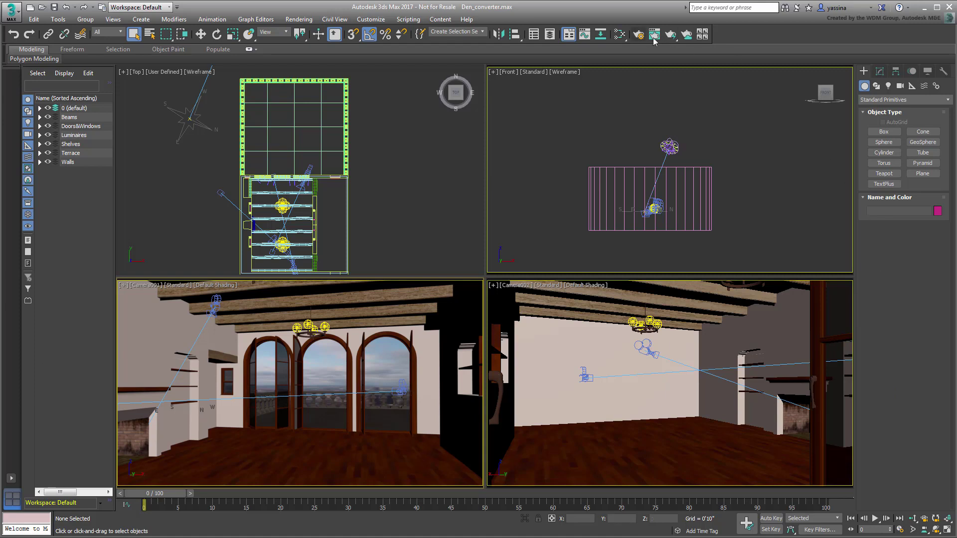
- Render the Camera001 view with NVIDIA mental ray, clone the rendered frame, and minimize both image windows
left_click(633, 37)
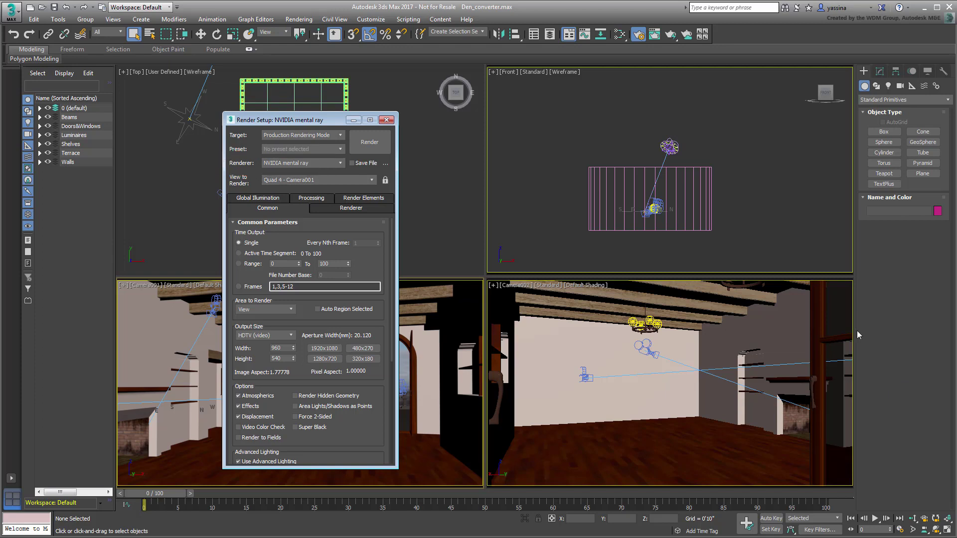
left_click(377, 144)
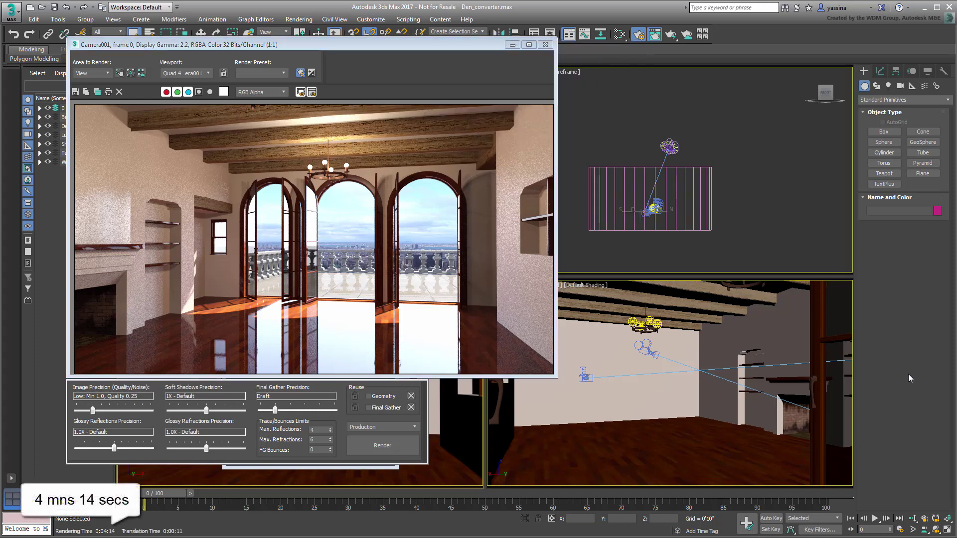
left_click(97, 92)
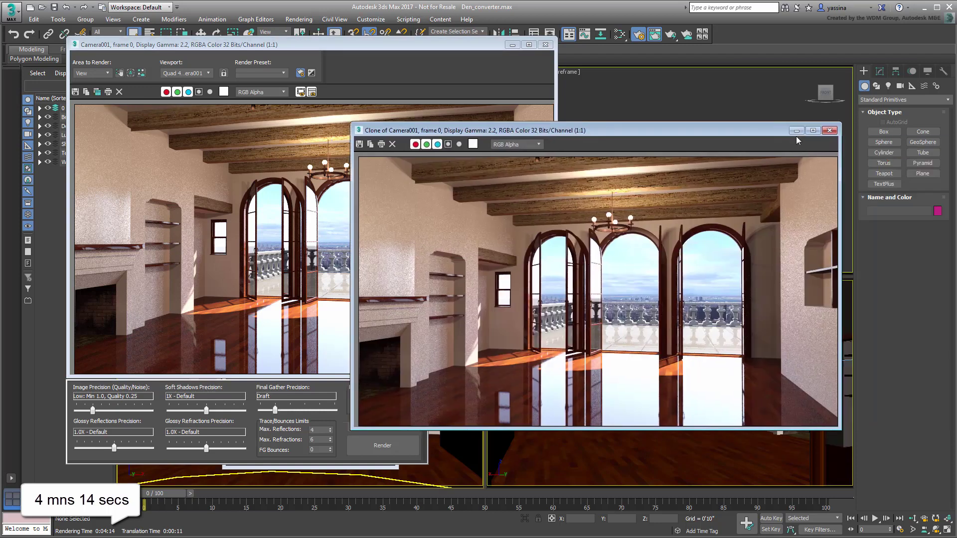
left_click(797, 131)
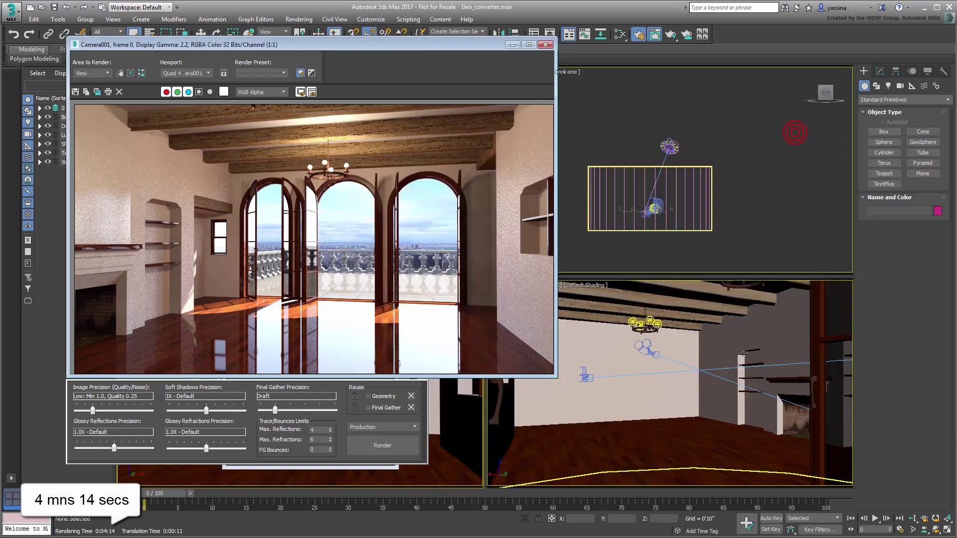
left_click(513, 45)
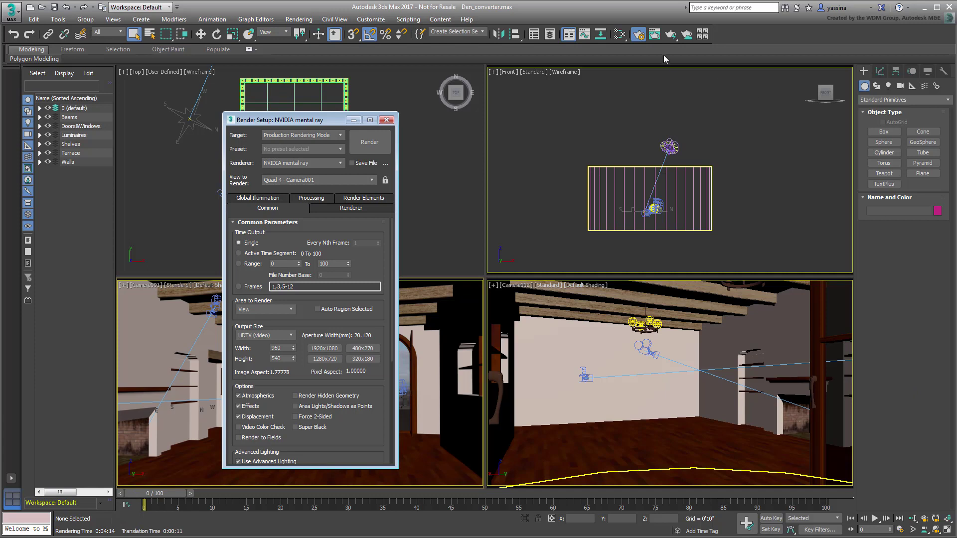
- Add a Physical Material node in the Slate Material Editor and display its parameters
left_click(620, 35)
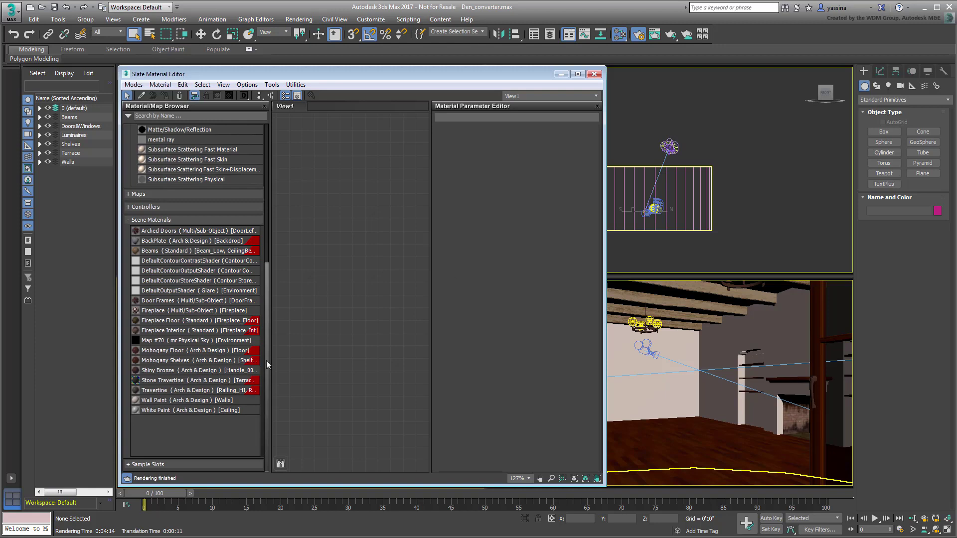
left_click_drag(266, 361, 258, 210)
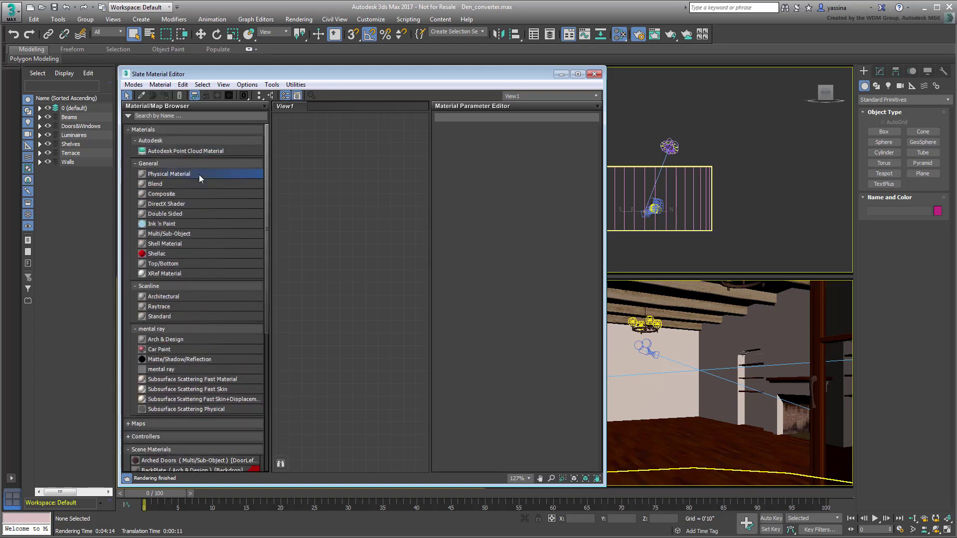
left_click_drag(172, 175, 351, 150)
double_click(350, 150)
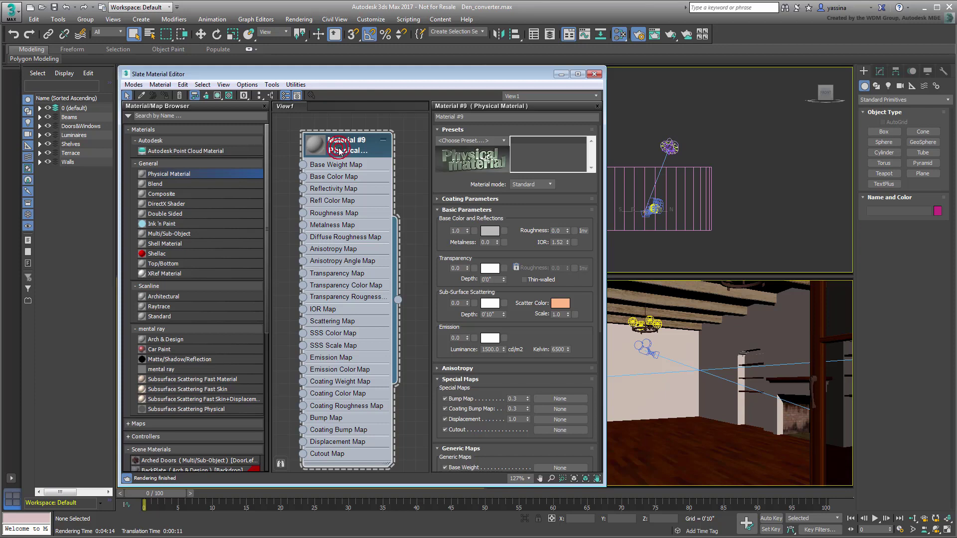
- Delete the Physical Material node, return to the scene materials list, and close the material editor and render setup
key("Delete")
left_click_drag(268, 196, 268, 337)
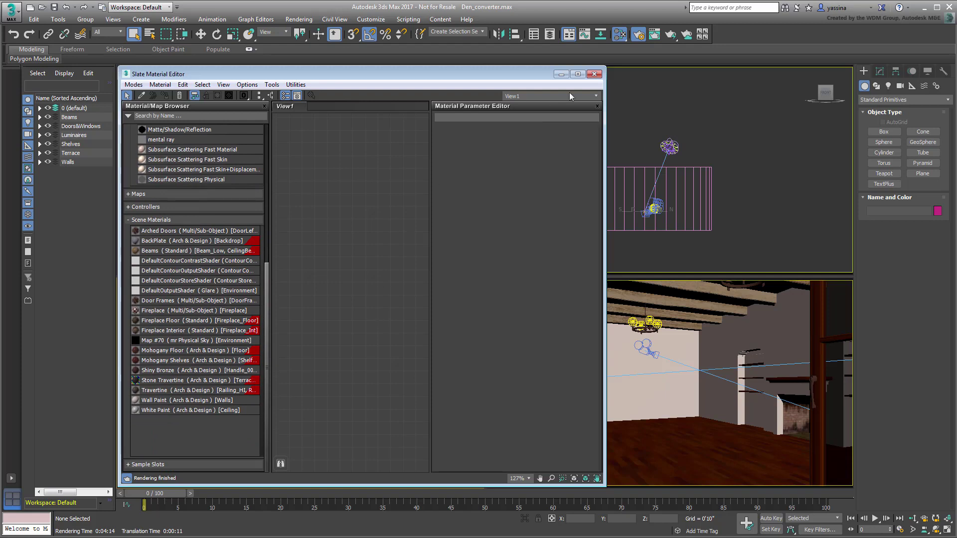
left_click(594, 74)
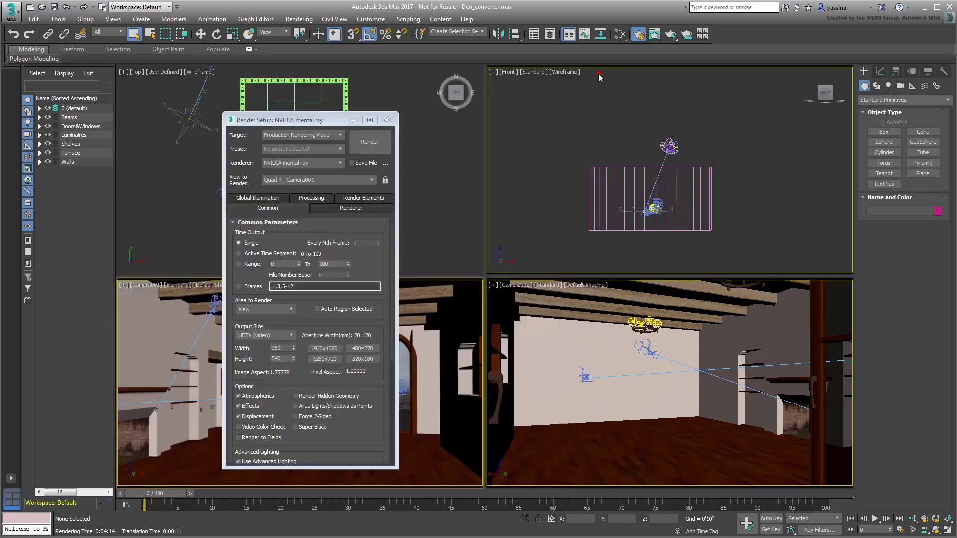
left_click(386, 120)
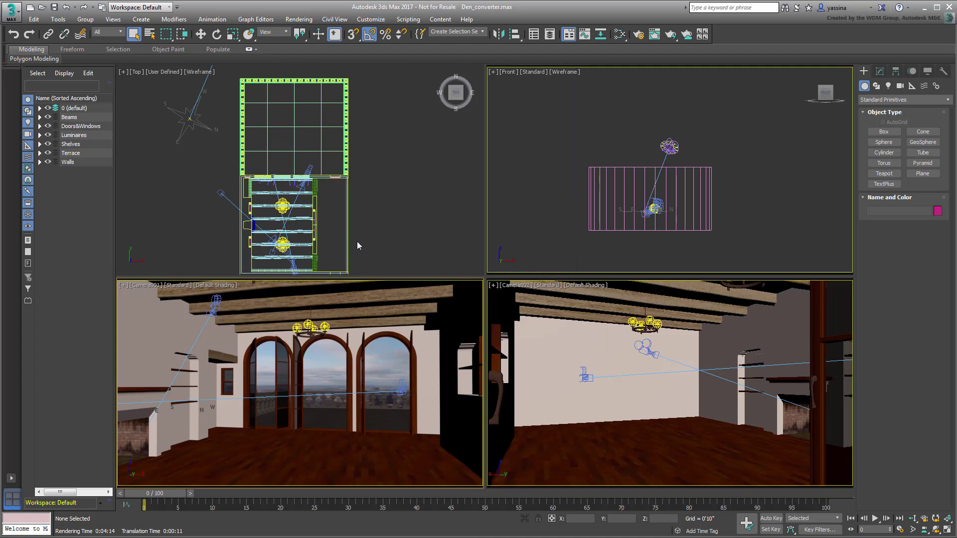
- Inspect the Daylight001 system's parameters and the scene's environment map and exposure control settings
scroll(287, 139, "down", 6)
middle_click_drag(286, 140, 290, 164)
left_click(299, 103)
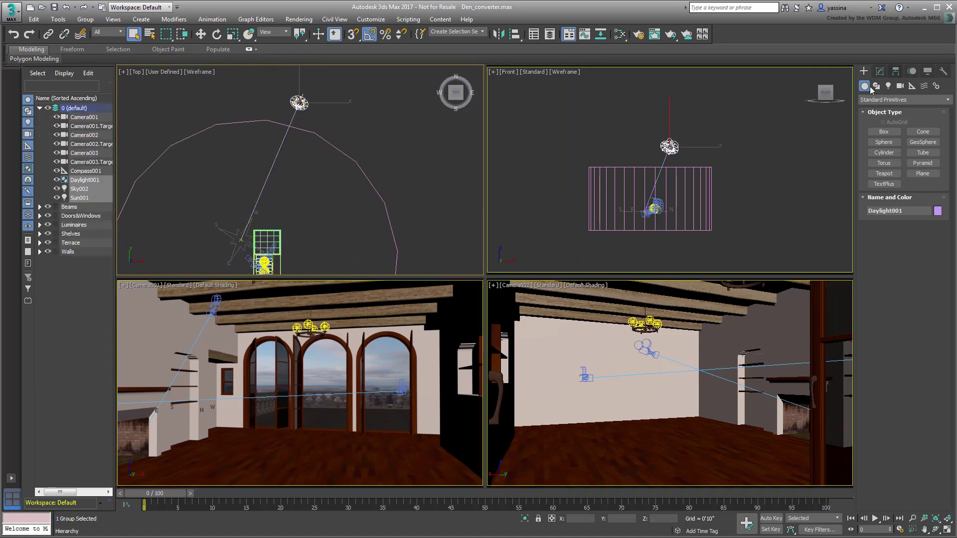
left_click(879, 71)
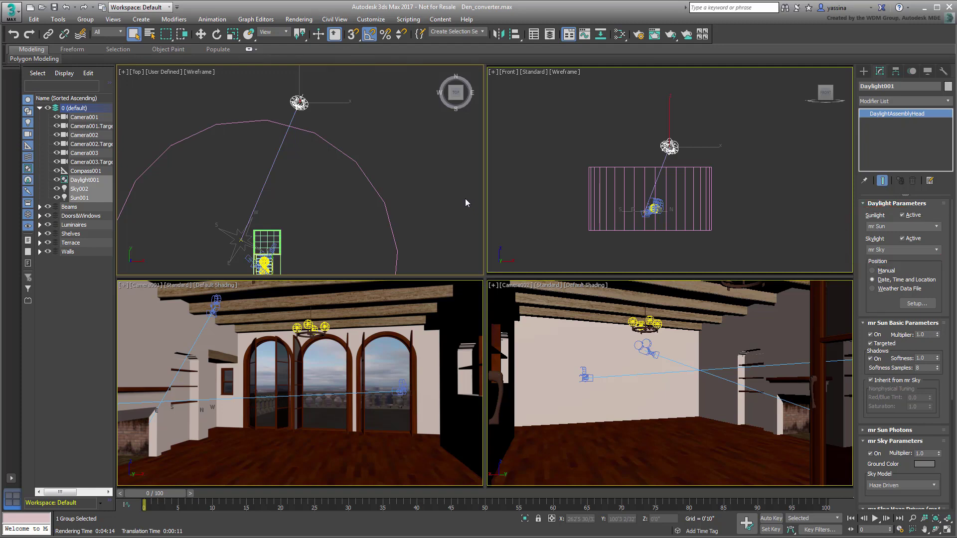
key("8")
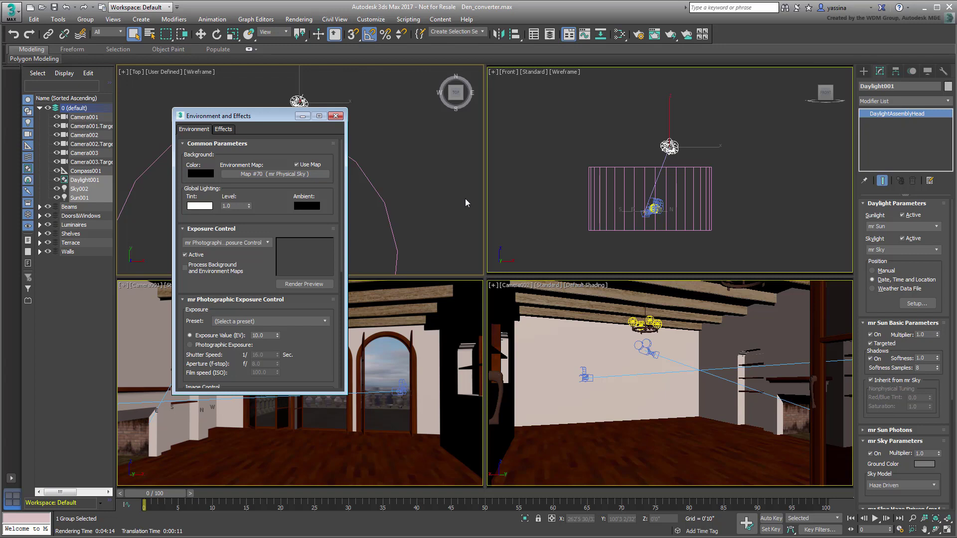
left_click(335, 116)
- Inspect the type and parameters of Camera001, Camera002 and Camera003 in turn, then clear the selection
middle_click_drag(298, 232, 307, 158)
scroll(307, 159, "up", 5)
scroll(308, 159, "down", 2)
left_click(302, 236)
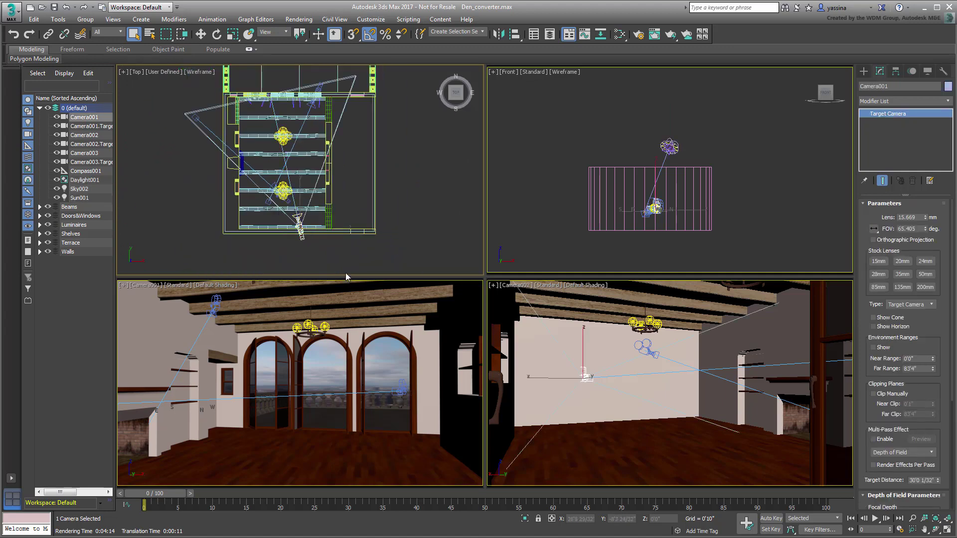
left_click(314, 104)
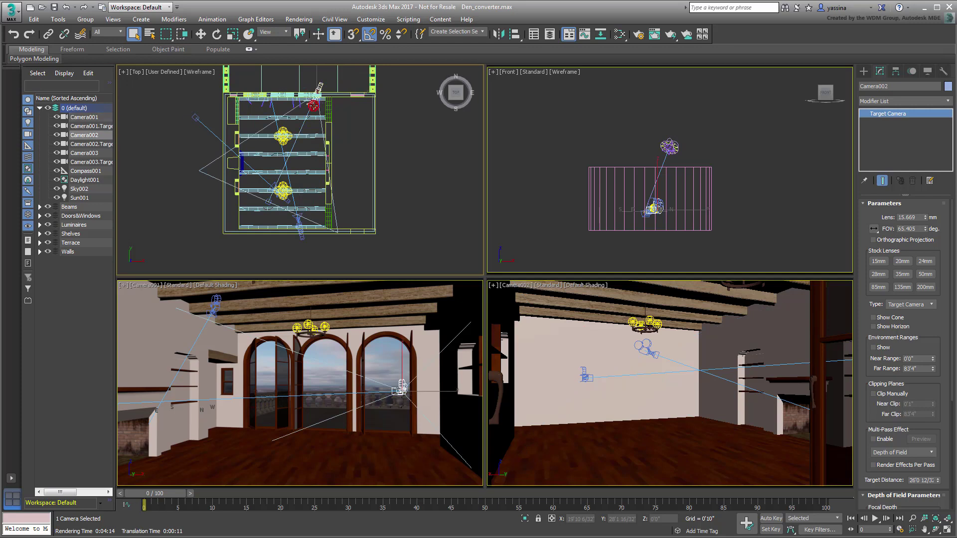
left_click(288, 200)
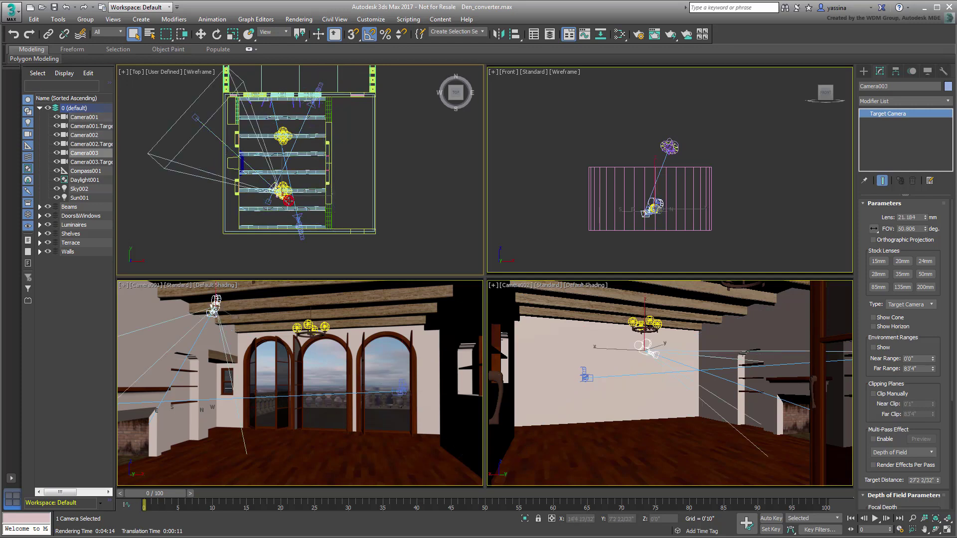
left_click(380, 268)
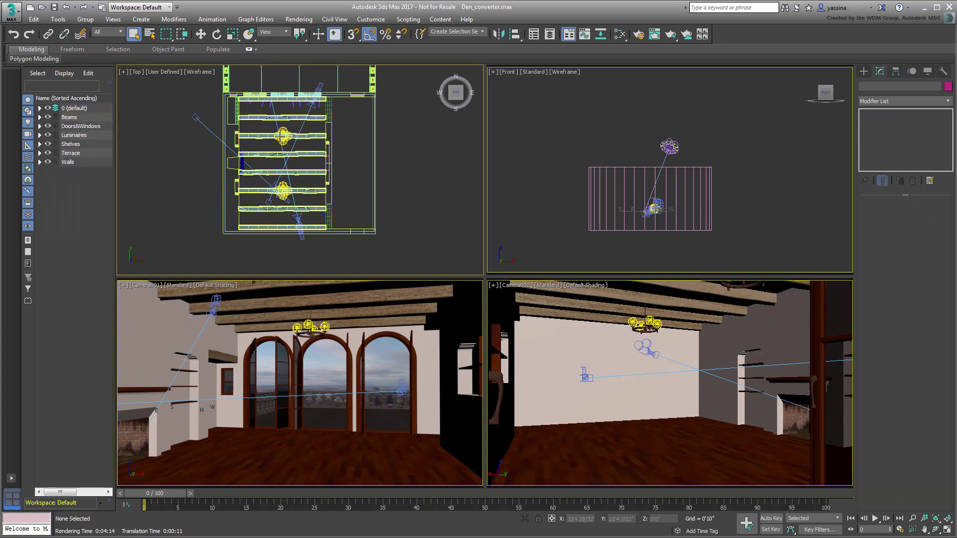
- Inspect the parameters of two photometric lights on one chandelier, then clear the selection
scroll(279, 135, "up", 5)
scroll(279, 136, "up", 6)
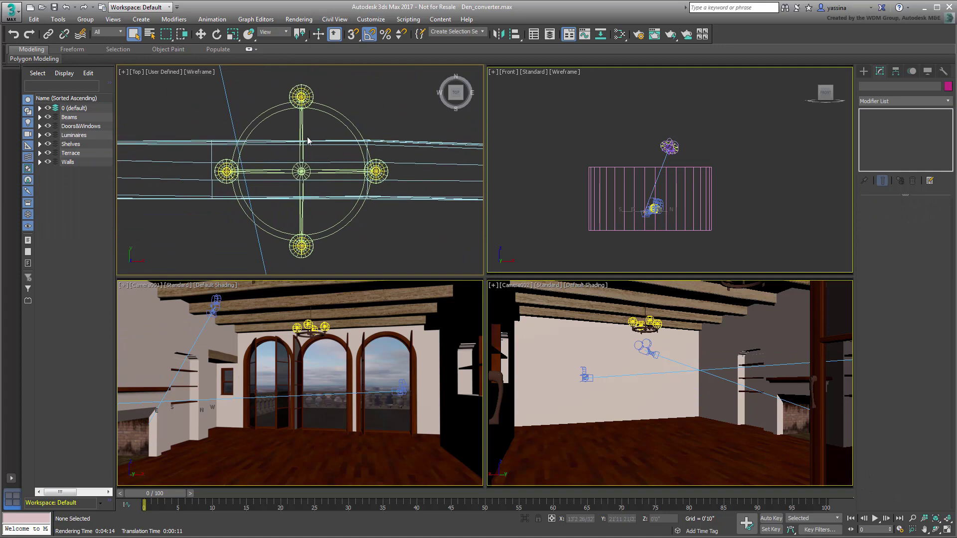
left_click(301, 97)
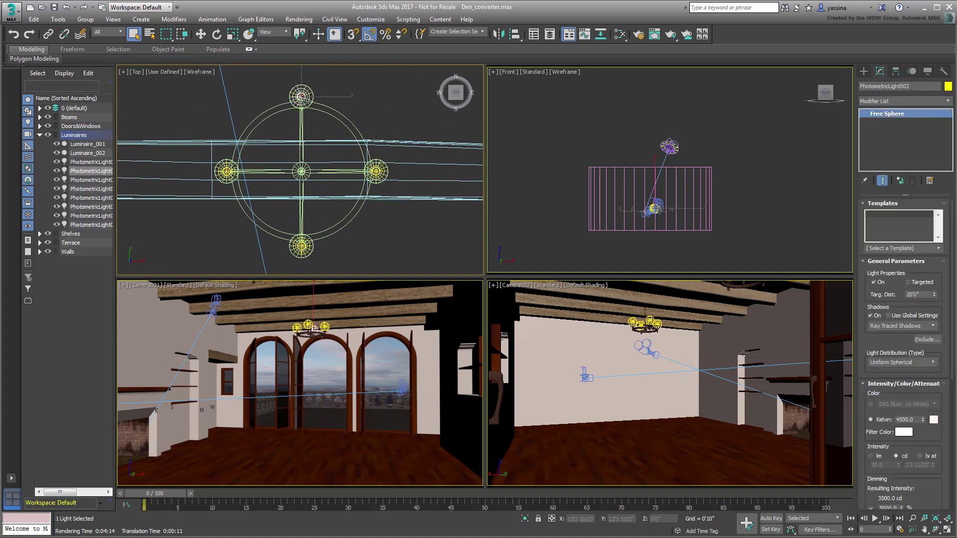
left_click(302, 247)
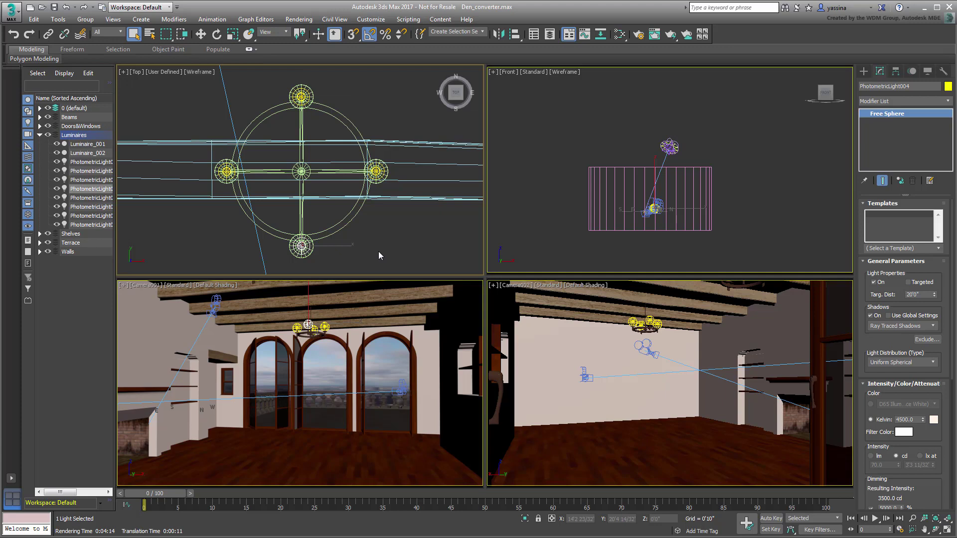
scroll(373, 245, "down", 3)
scroll(387, 262, "down", 5)
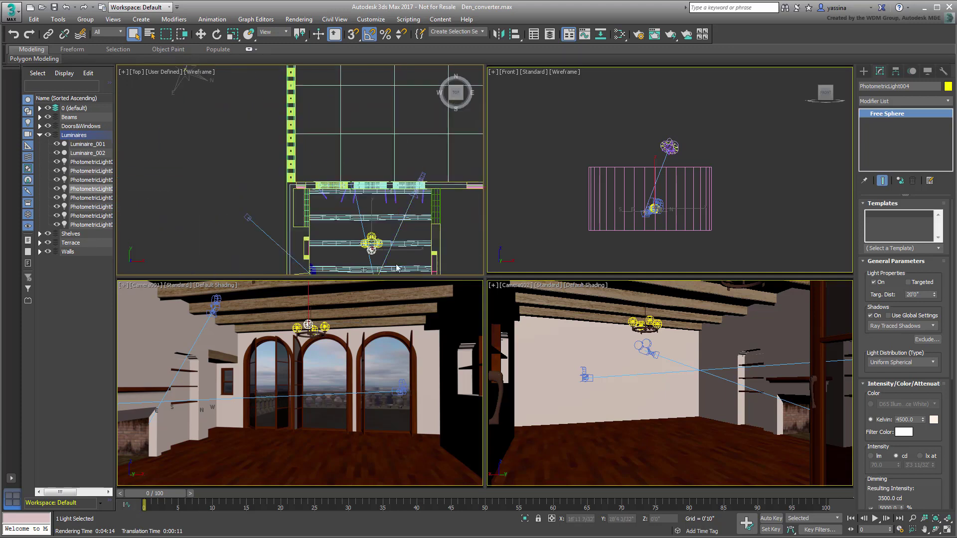
middle_click_drag(378, 215, 357, 221)
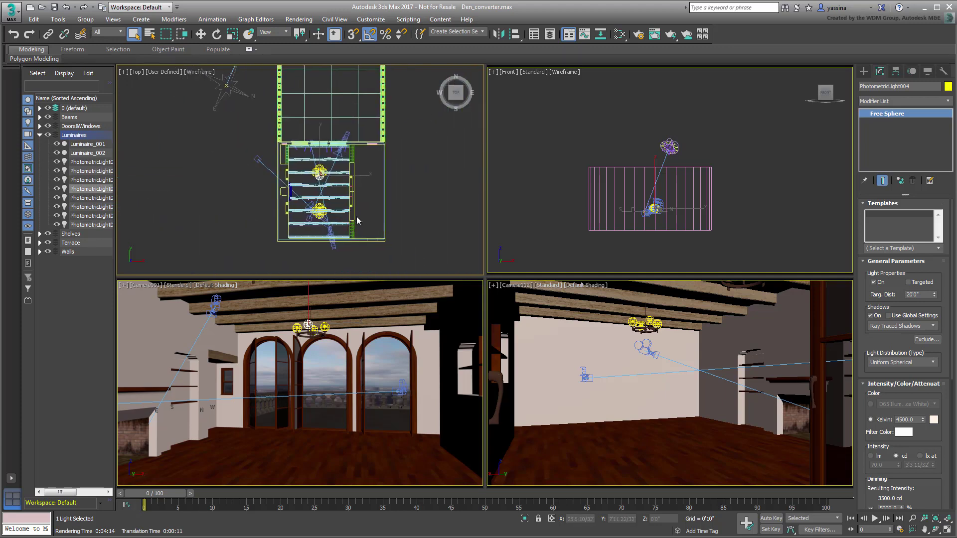
left_click(417, 208)
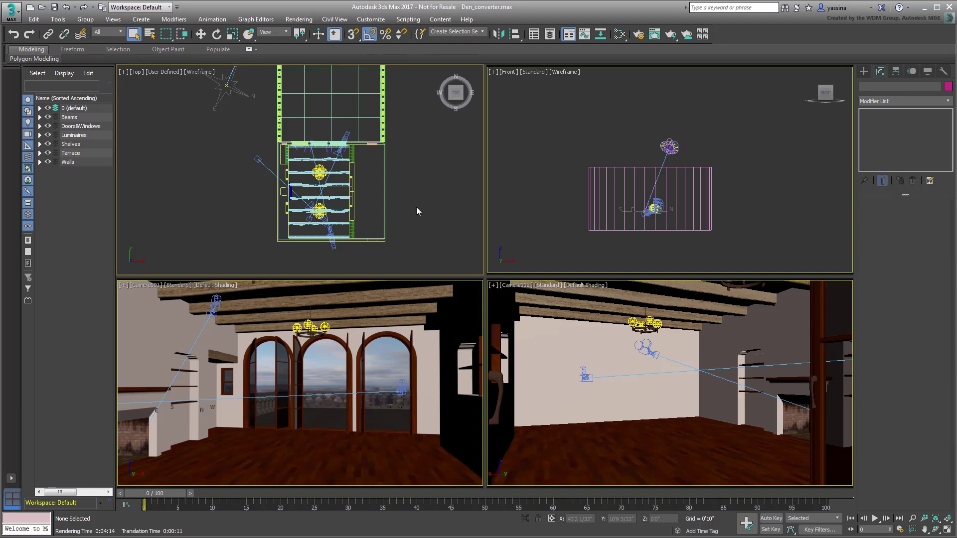
- Open the Scene Converter and review the fully expanded conversion rules before collapsing them again
left_click(300, 20)
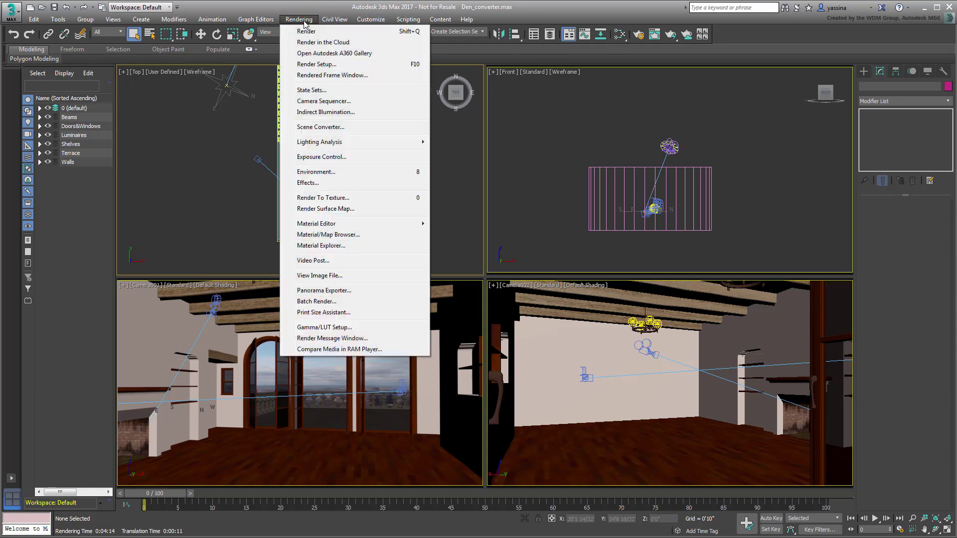
left_click(354, 131)
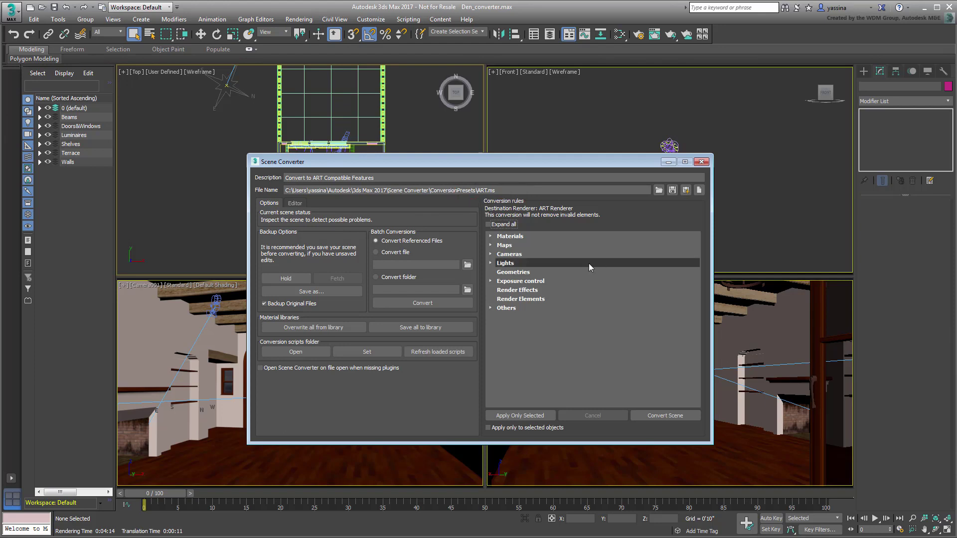
left_click(488, 225)
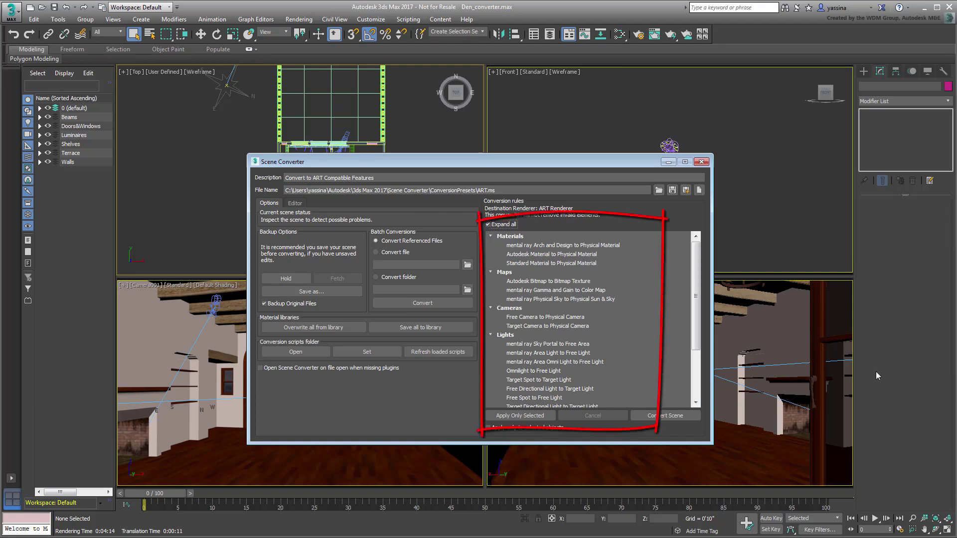
left_click(488, 224)
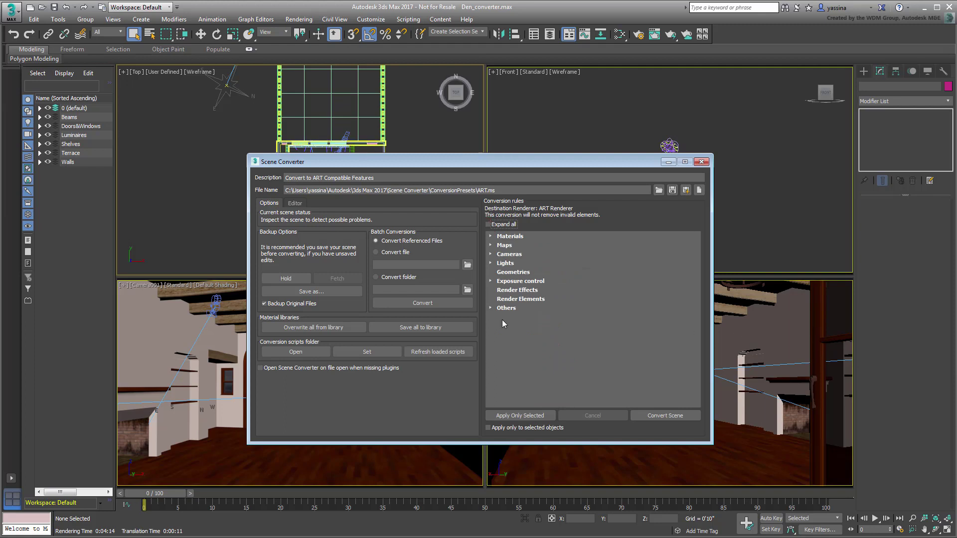
- Browse the ConversionPresets and ConversionScripts folders of the Scene Converter, then close the file window
left_click(296, 353)
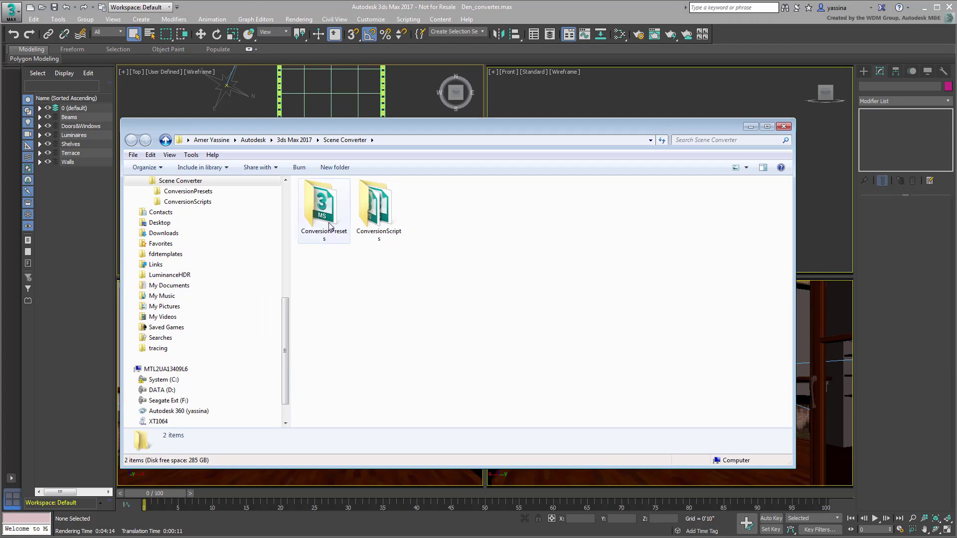
double_click(324, 207)
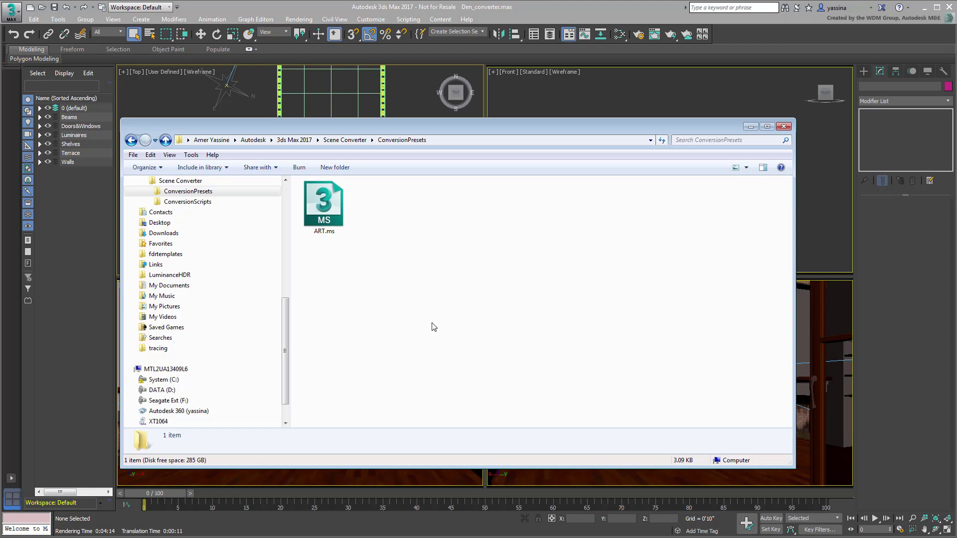
left_click(357, 140)
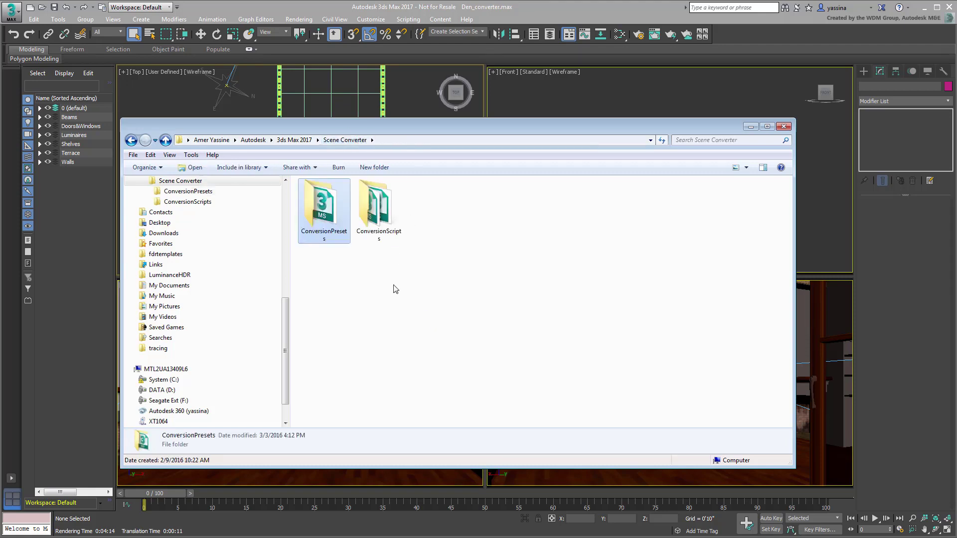
double_click(376, 226)
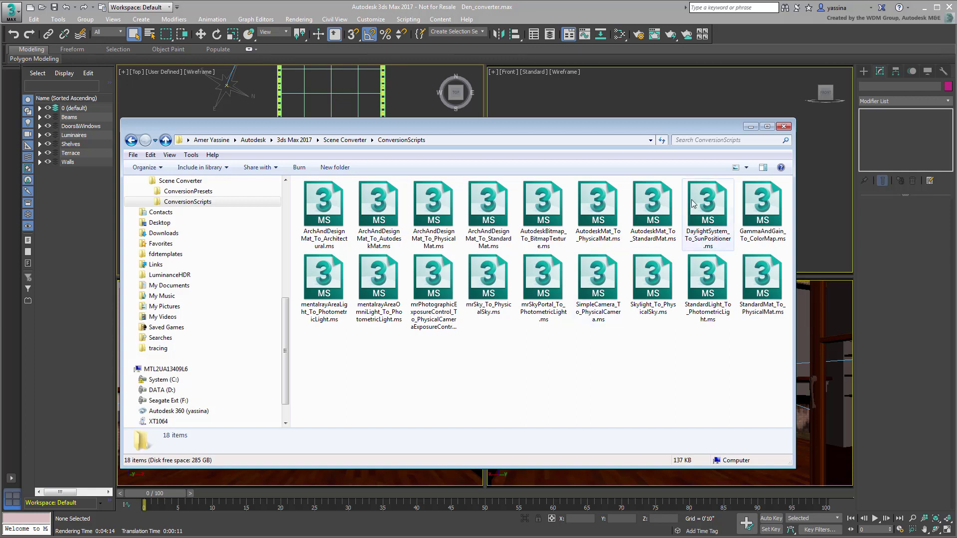
left_click(784, 126)
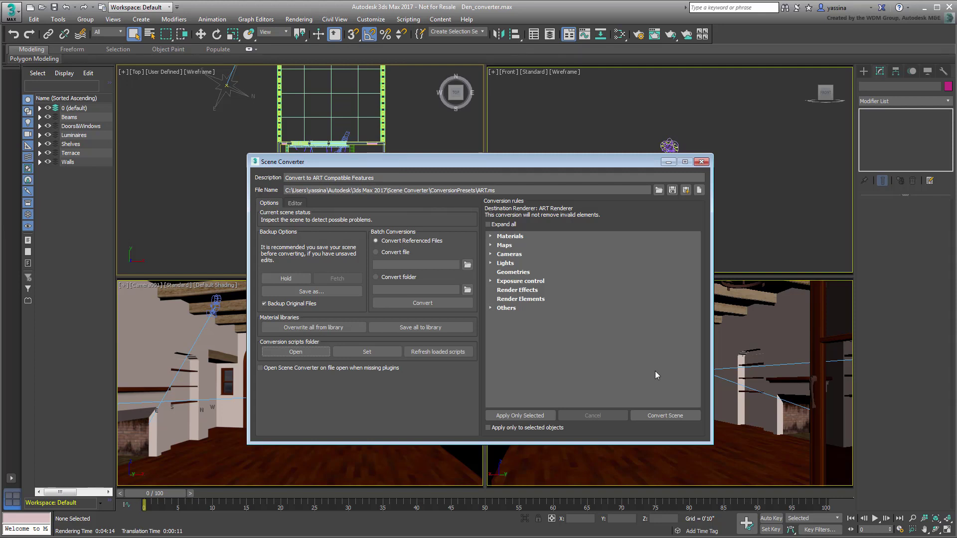
- Examine the Scene Converter's ART rules for Materials, Maps, Cameras, Lights, Others and Exposure control by expanding each category in turn
left_click(491, 237)
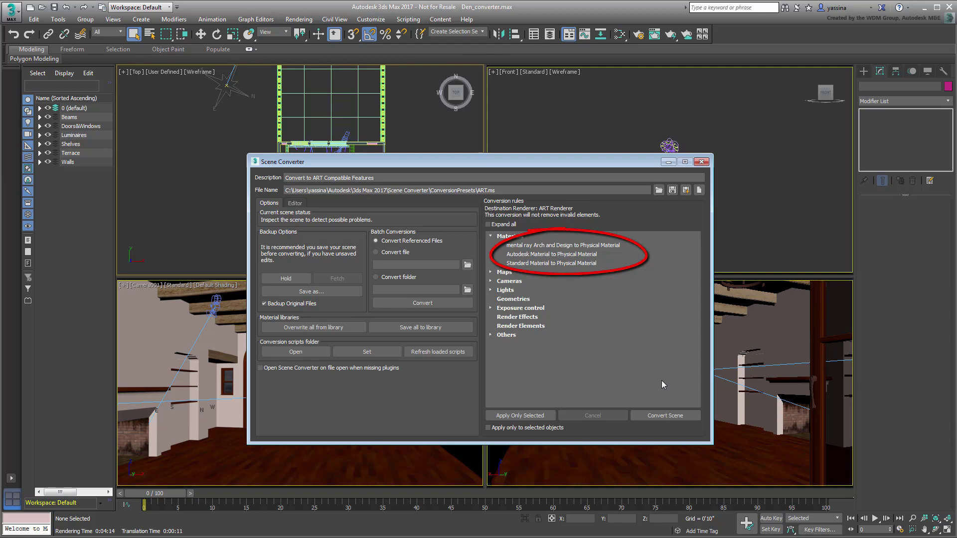
left_click(492, 273)
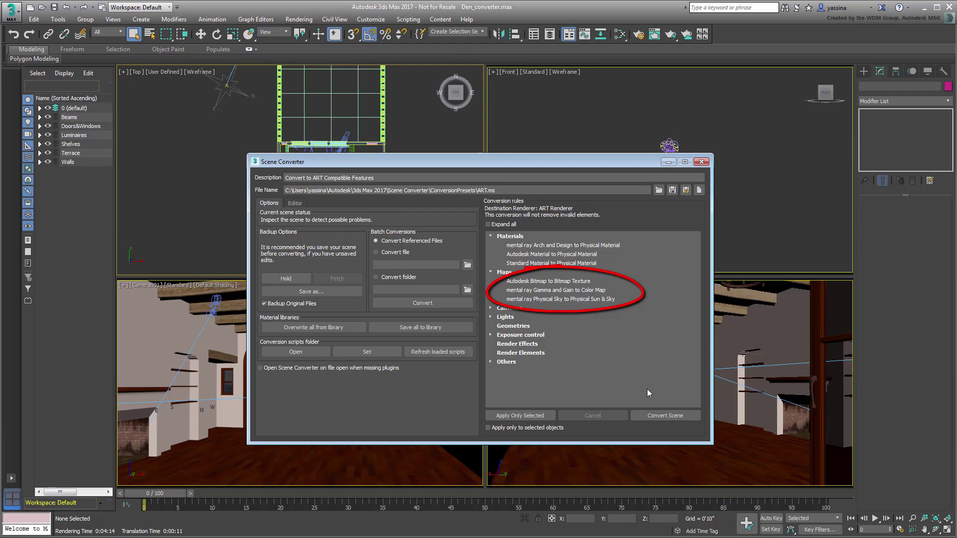
left_click(490, 308)
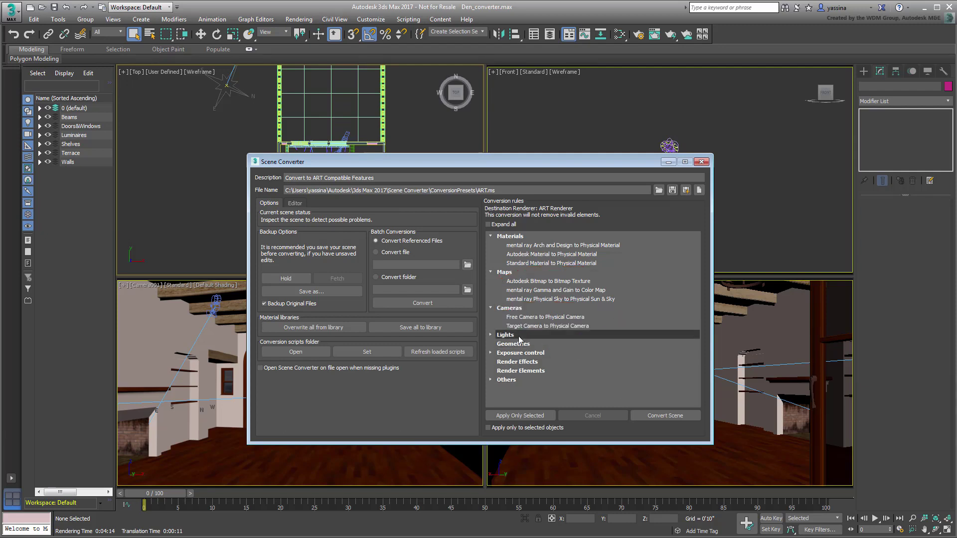
left_click(491, 334)
left_click_drag(698, 325, 698, 363)
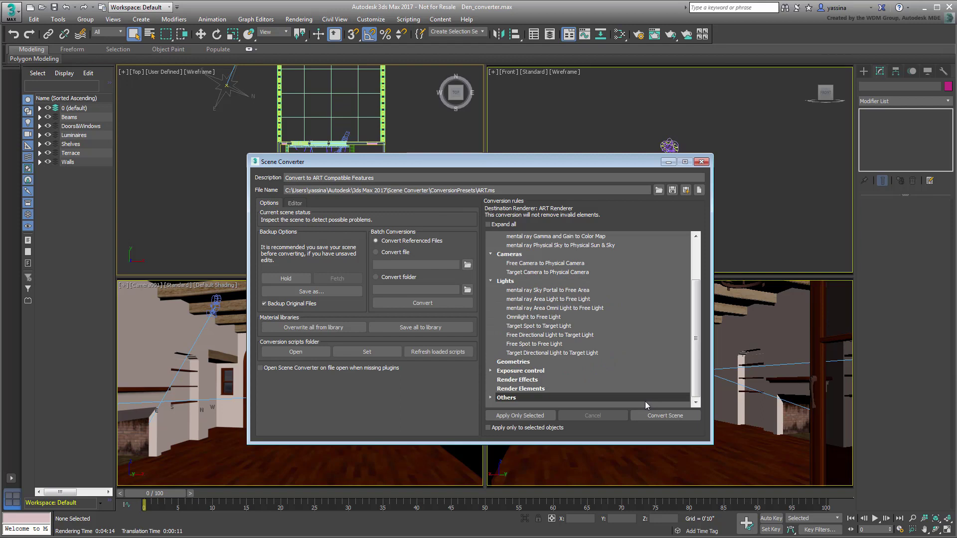
left_click(491, 398)
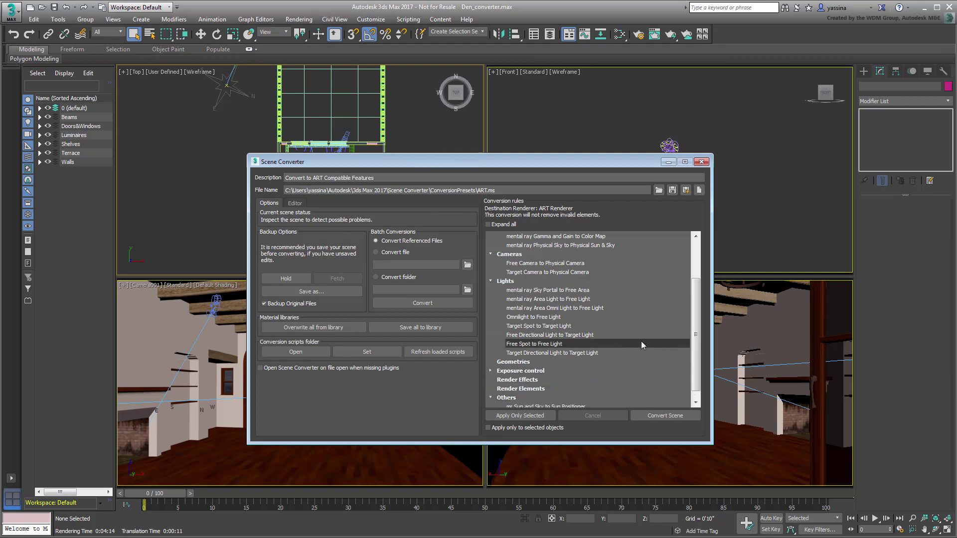
left_click_drag(700, 349, 700, 356)
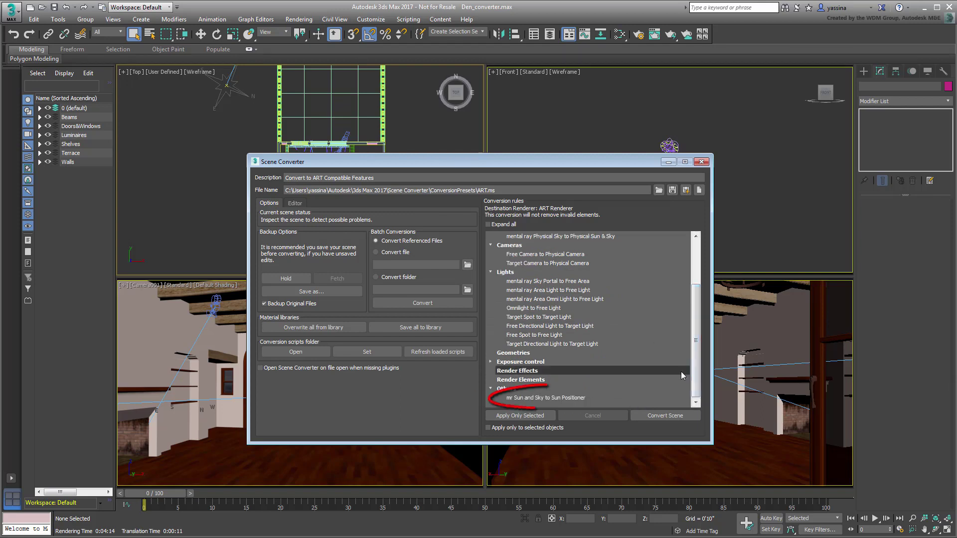
left_click(492, 362)
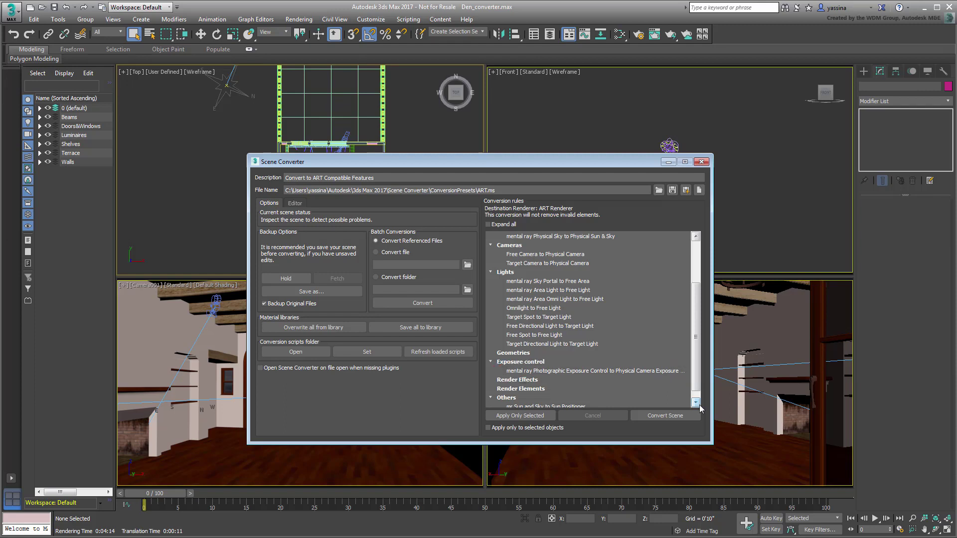
- Convert the whole scene with the ART preset, then close the Scene Converter
left_click(664, 415)
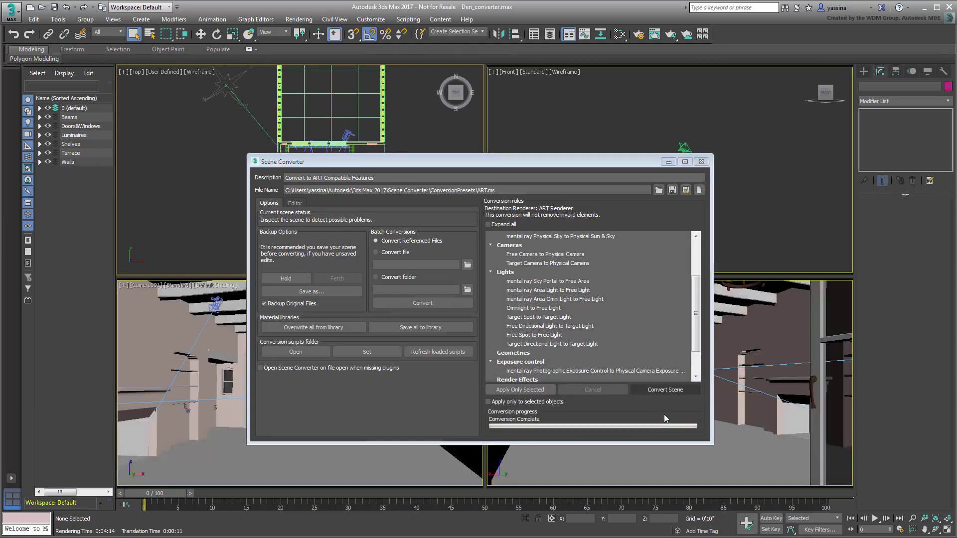
left_click(702, 162)
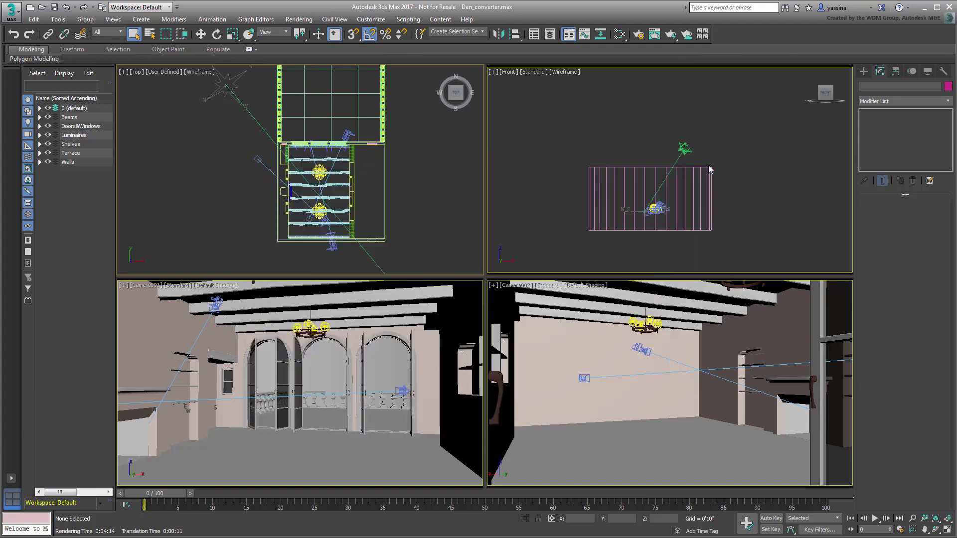
- Check the renderer in Render Setup and the environment map and exposure control in Environment and Effects, then close both dialogs
left_click(637, 37)
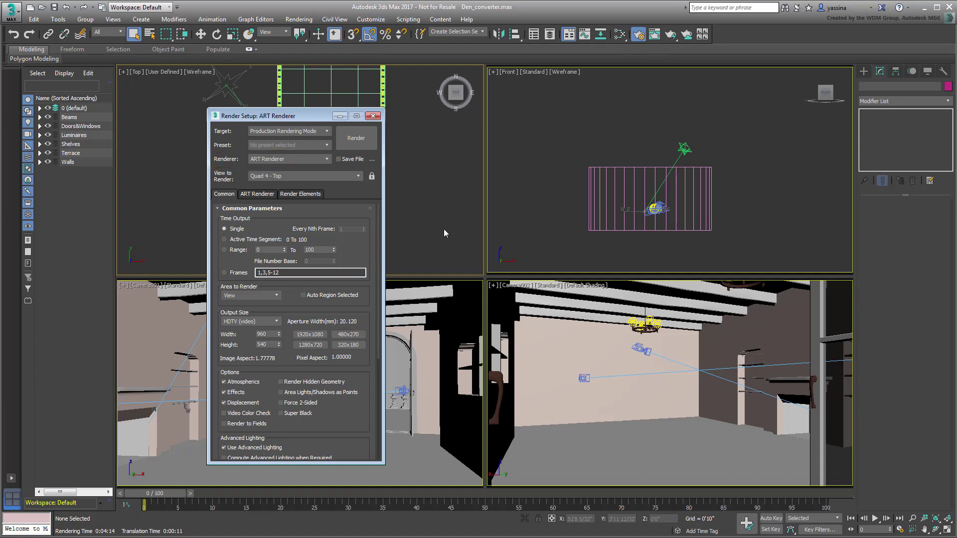
key("8")
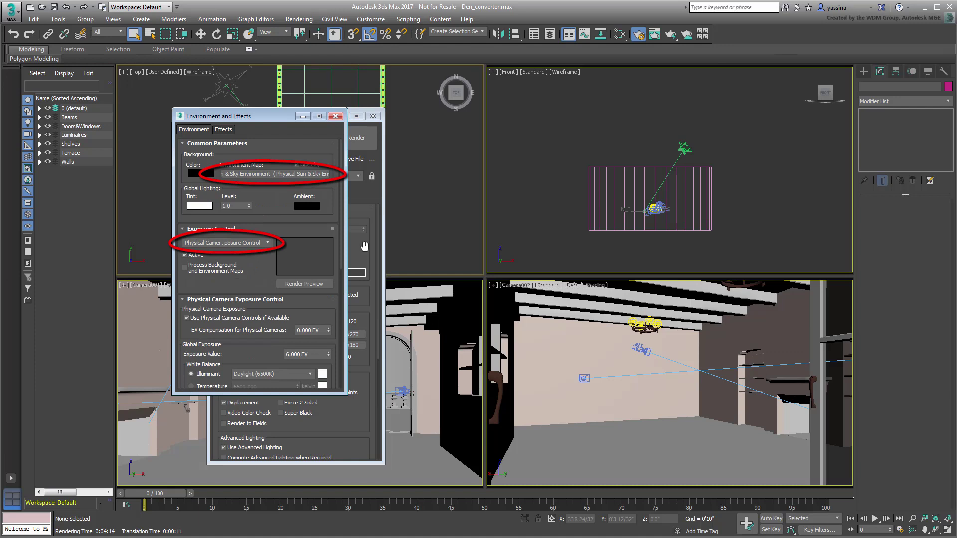
left_click(336, 116)
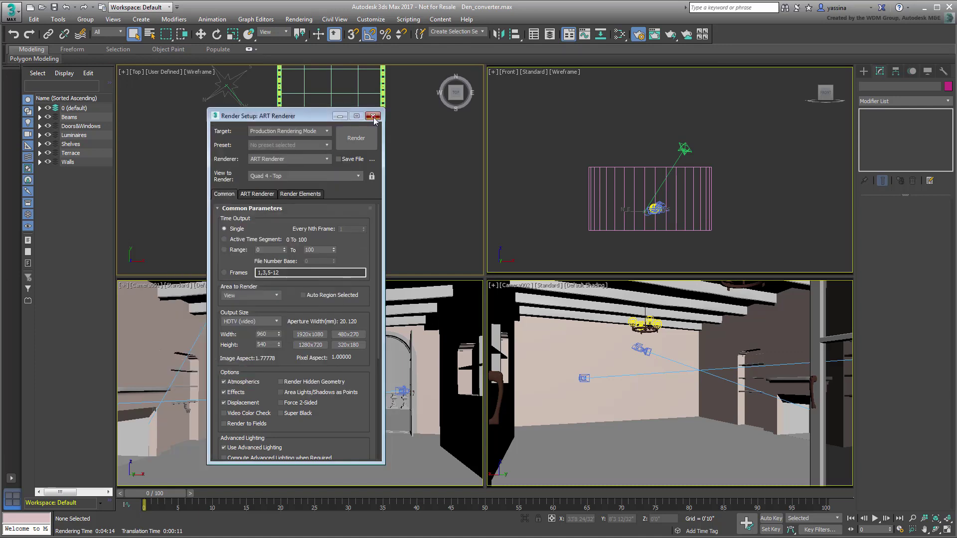
left_click(373, 116)
- Rotate the Daylight001 Sun Positioner in the Top view to reorient the sun, then switch to the Move tool and clear the selection
scroll(238, 173, "down", 5)
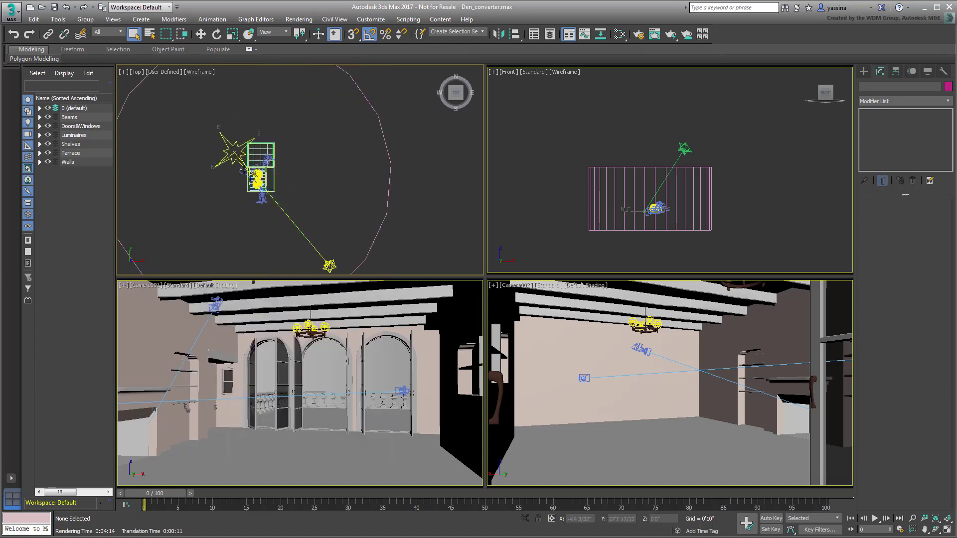
left_click(229, 175)
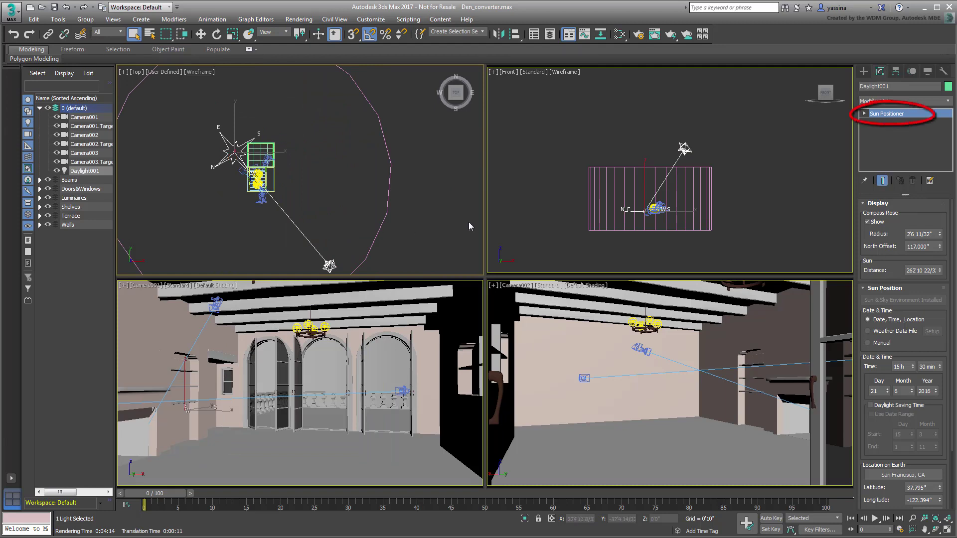
right_click(349, 216)
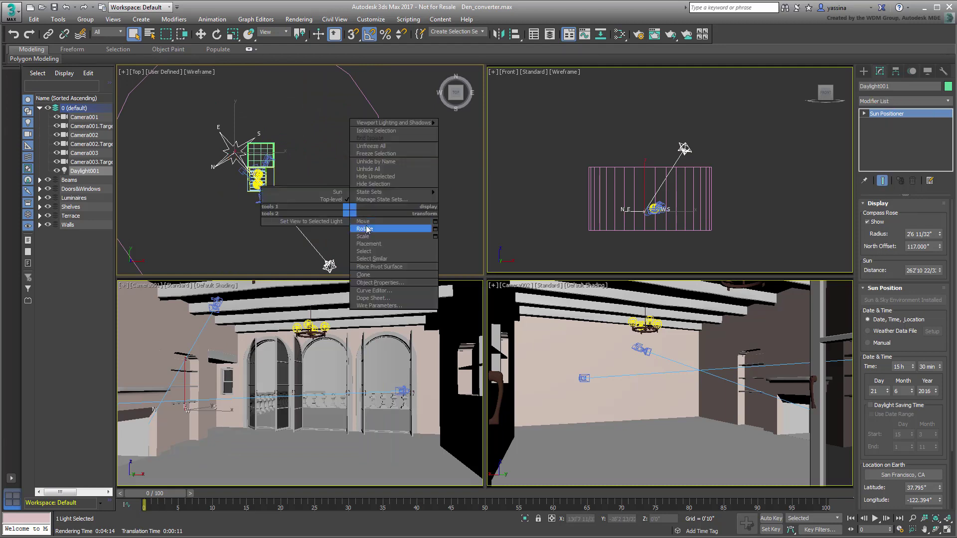
left_click(359, 228)
left_click_drag(260, 176, 290, 113)
middle_click_drag(321, 167, 355, 199)
scroll(276, 212, "up", 8)
right_click(307, 166)
left_click(320, 176)
left_click(316, 199)
- Select Camera001 in the Top view and set its exposure gain target to 10 EV
scroll(309, 197, "down", 2)
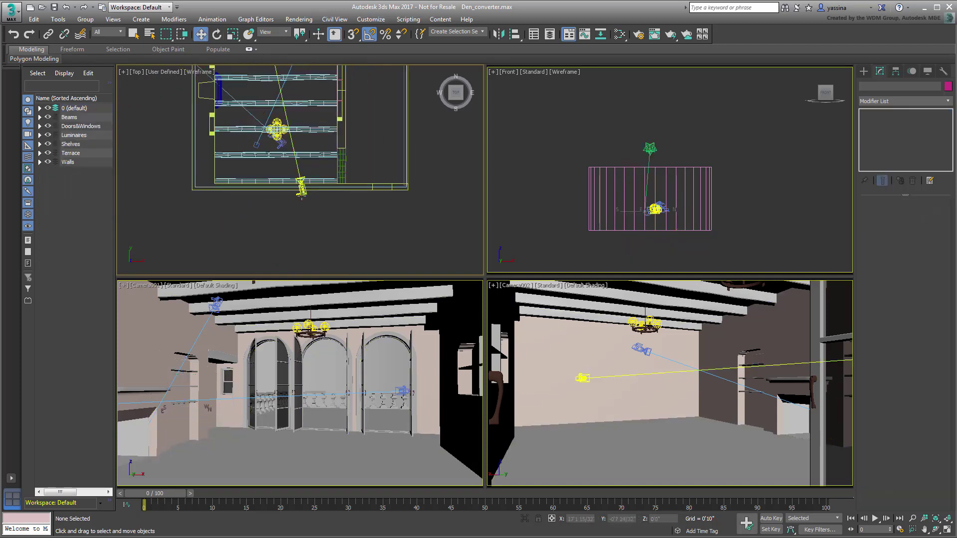
left_click(302, 192)
middle_click_drag(326, 145, 328, 208)
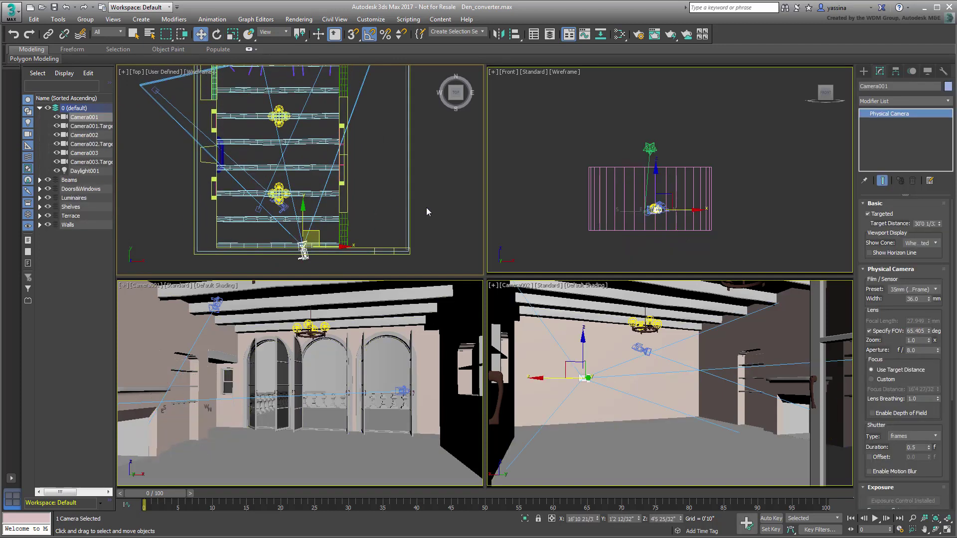
left_click_drag(944, 377, 936, 211)
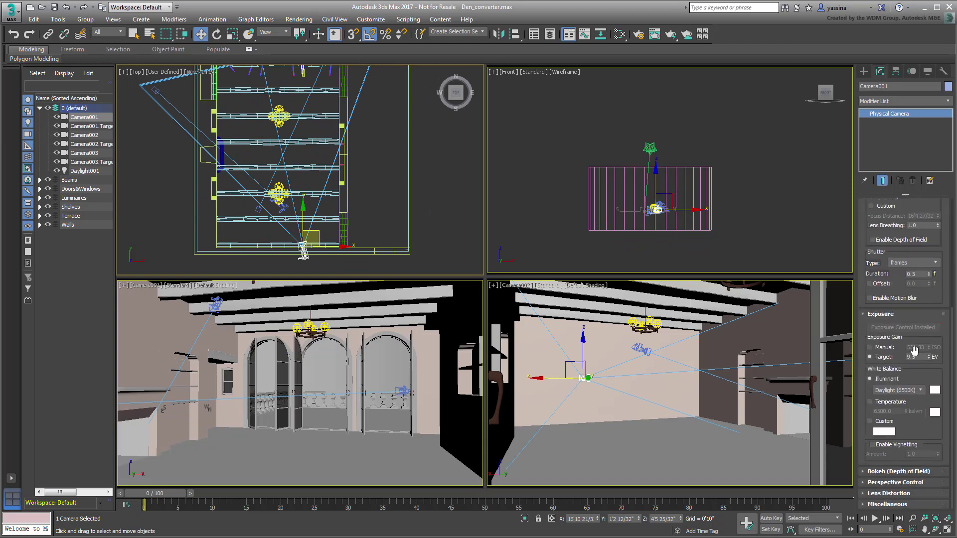
left_click_drag(920, 357, 887, 360)
type("10")
key("Return")
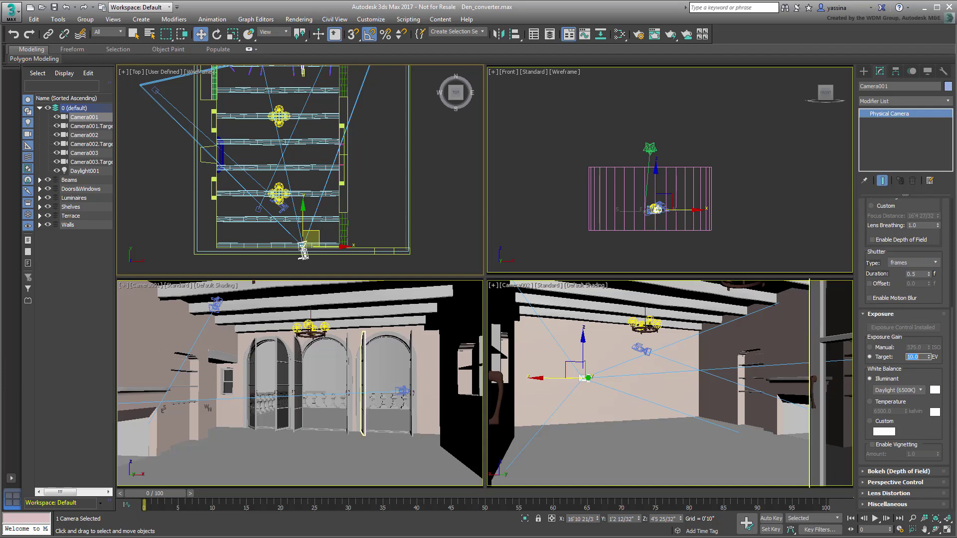
- Inspect the Scene Materials list in the Slate Material Editor, then close the editor
left_click(619, 34)
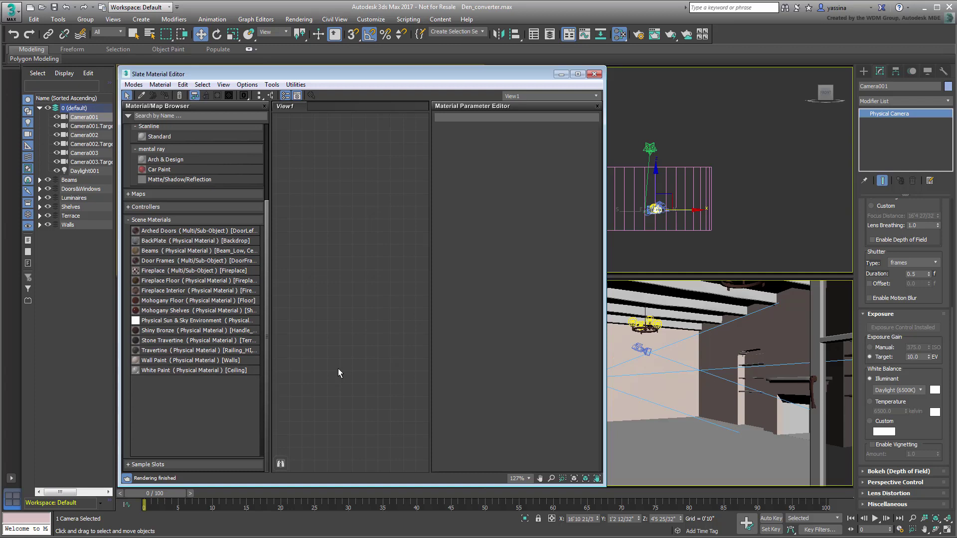
left_click(593, 74)
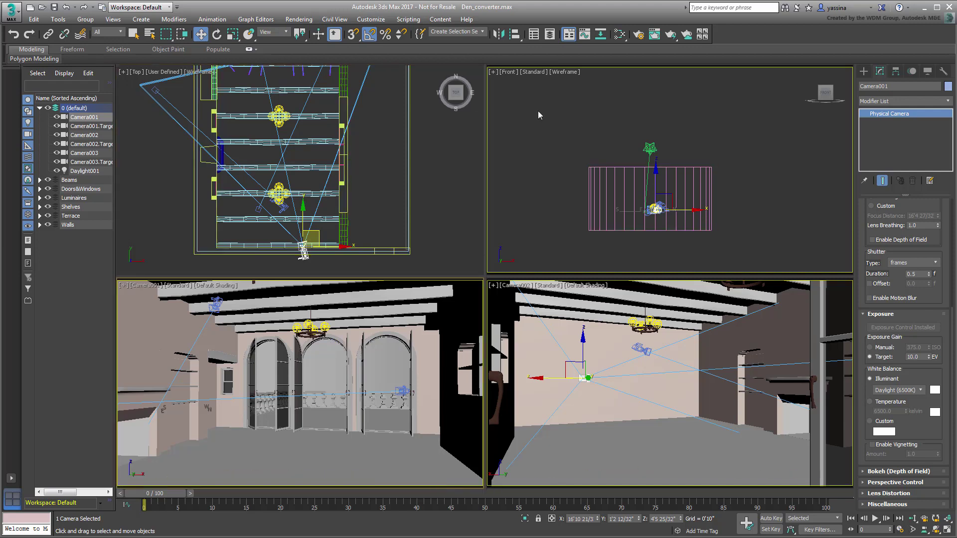
- Render the Camera001 view and arrange the rendered frame beside the clone of the Camera001 rendering for comparison
left_click(655, 34)
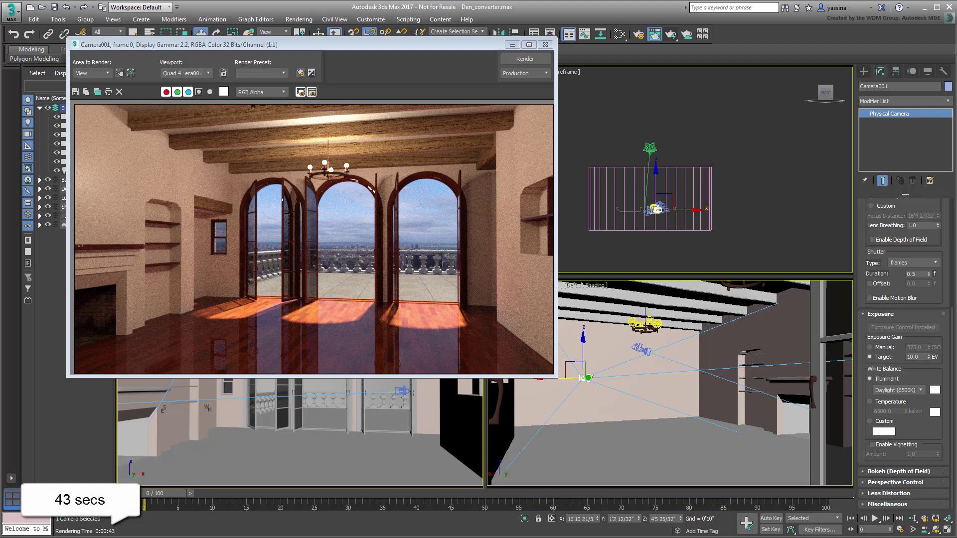
left_click(97, 92)
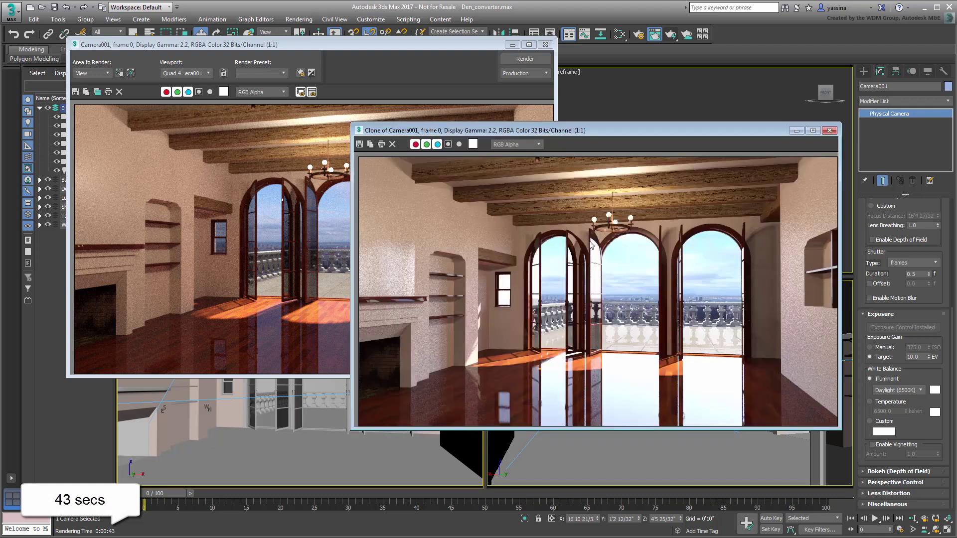
left_click_drag(641, 133, 759, 213)
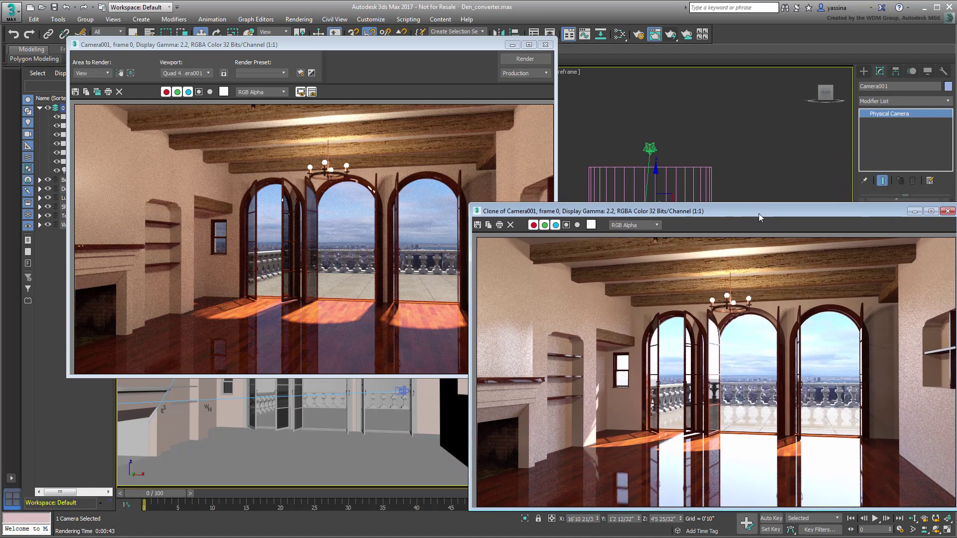
left_click_drag(333, 45, 286, 37)
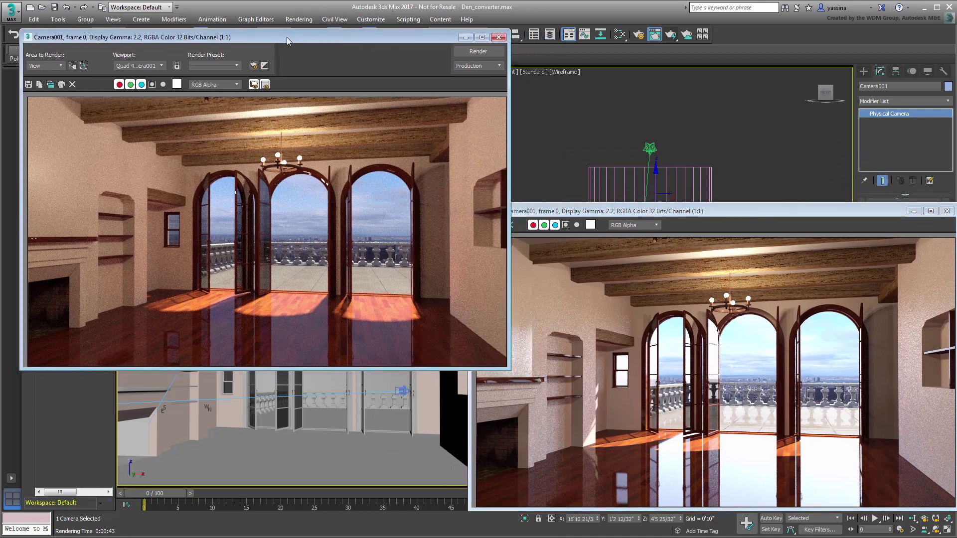